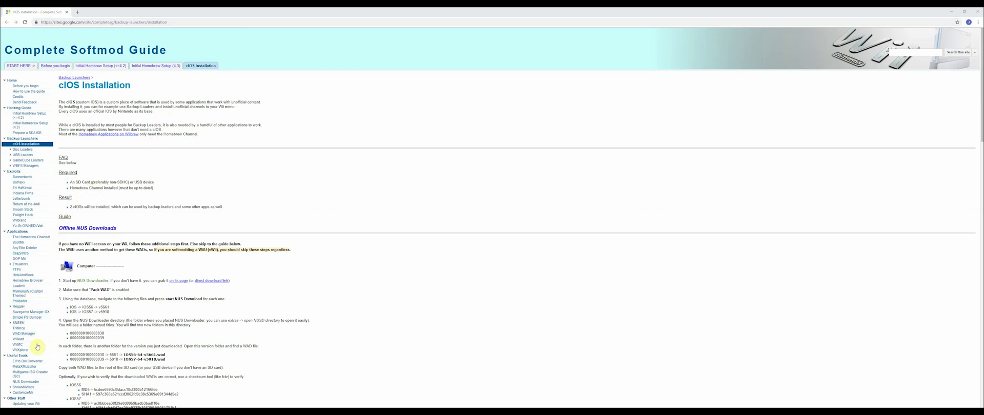
Download the Wii version of the cIOS installer from the guide and show the zip in its download folder.
scroll(136, 343, "down", 3)
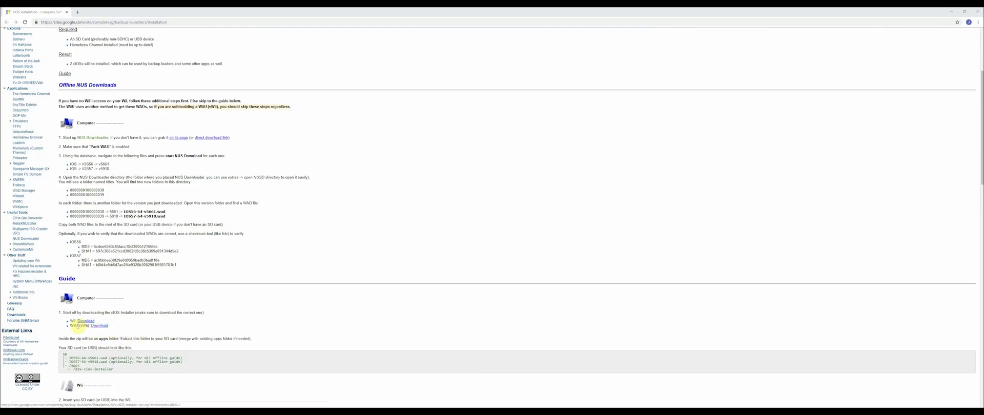
left_click(86, 323)
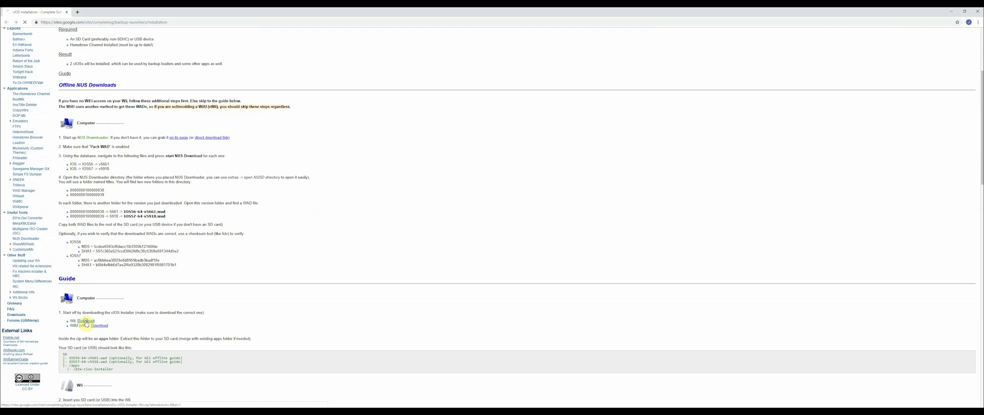
left_click(58, 400)
left_click(71, 388)
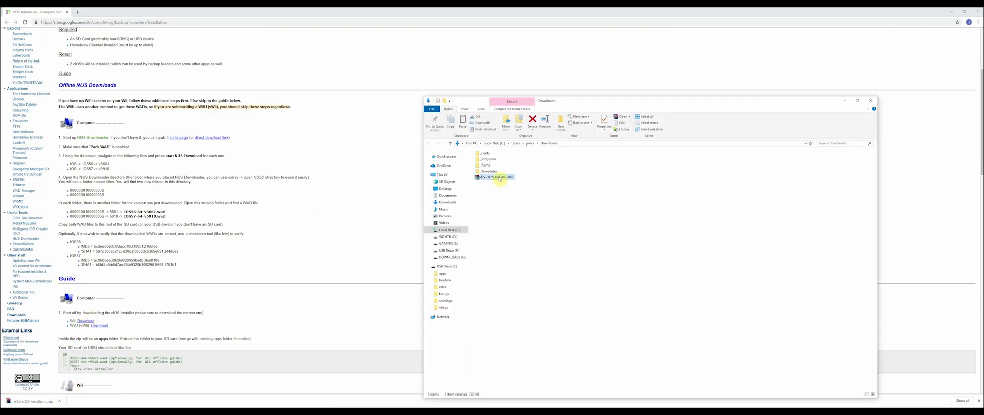
Extract the d2x-cIOS-Installer-Wii zip into its own folder and open that folder.
right_click(499, 177)
left_click(534, 206)
double_click(511, 180)
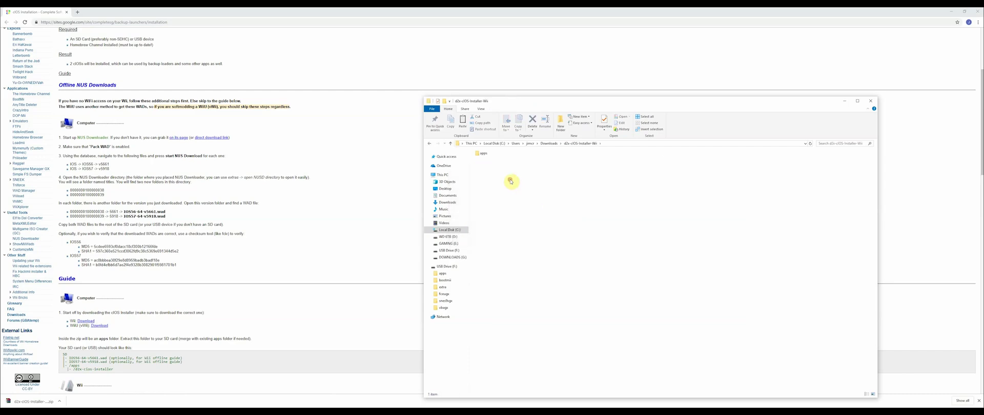
Move the extracted apps folder to the root of USB Drive (F:), merging it with the existing apps folder.
right_click(489, 155)
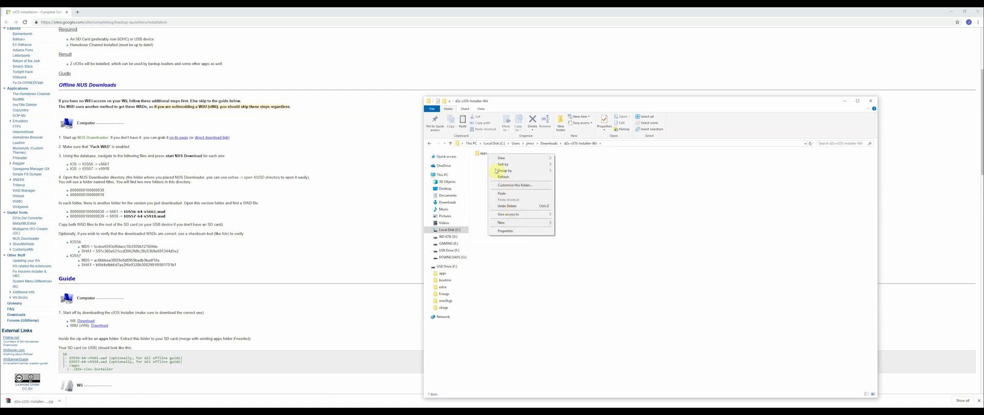
right_click(485, 155)
left_click(500, 271)
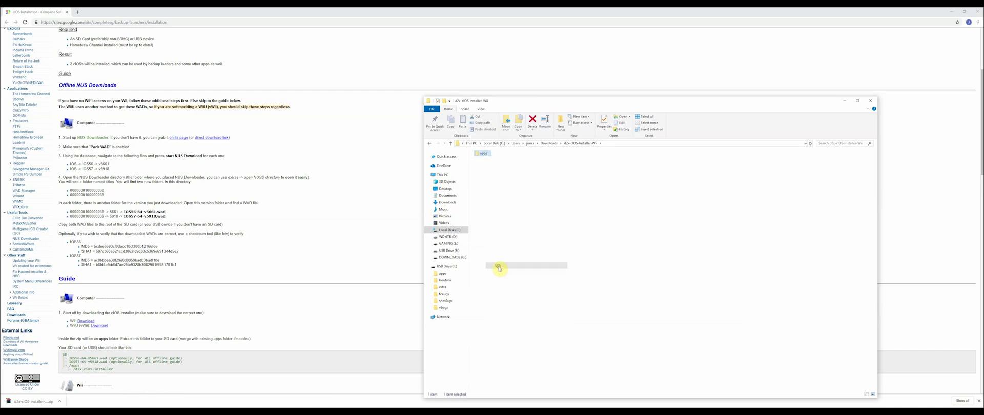
mouse_move(134, 413)
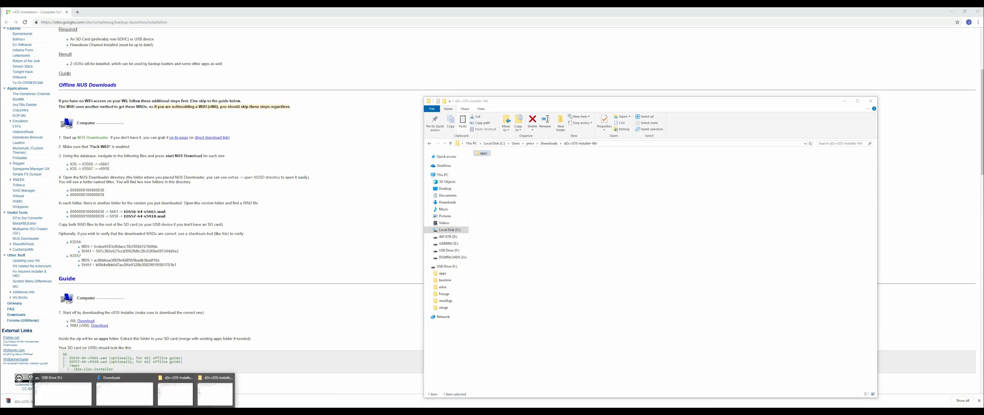
left_click(60, 392)
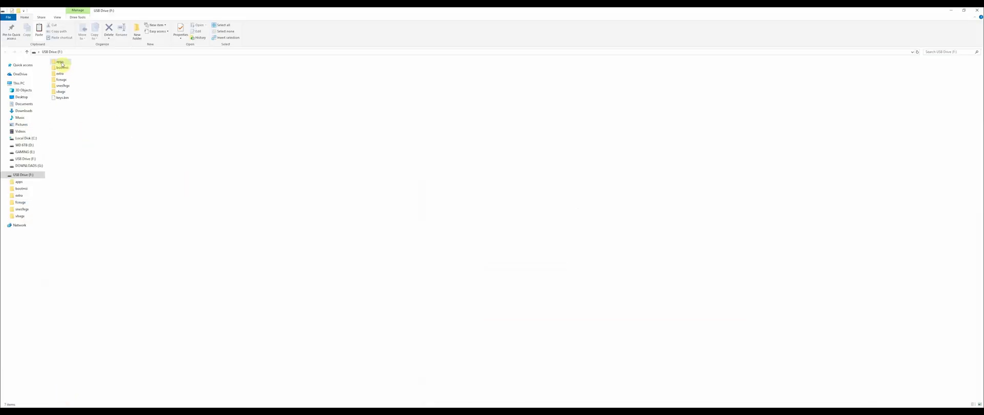
right_click(161, 82)
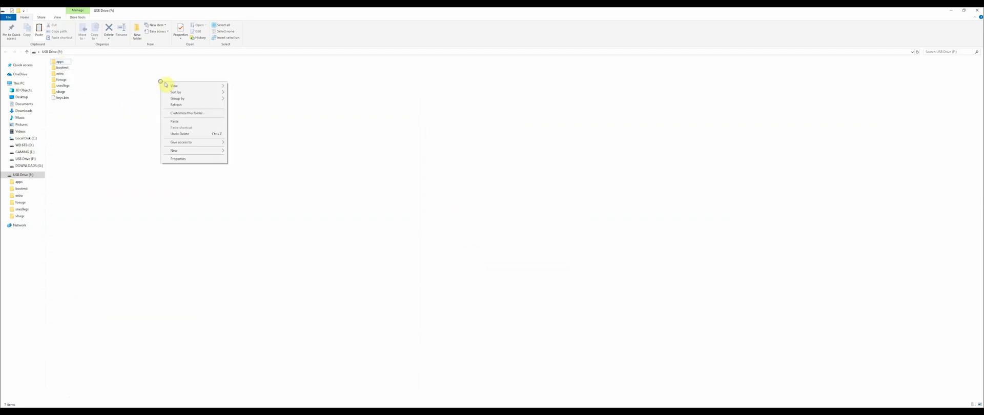
left_click(183, 122)
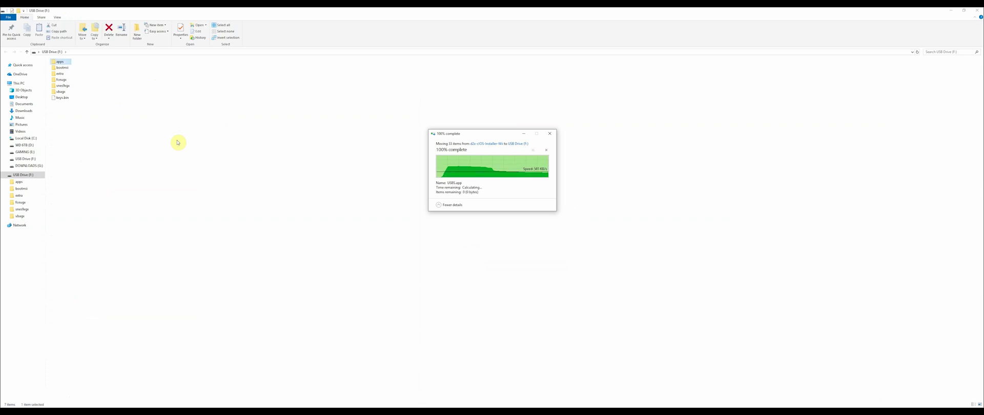
Check the USB drive's apps folder for the d2x cIOS installer folder and return to the drive's root.
double_click(60, 61)
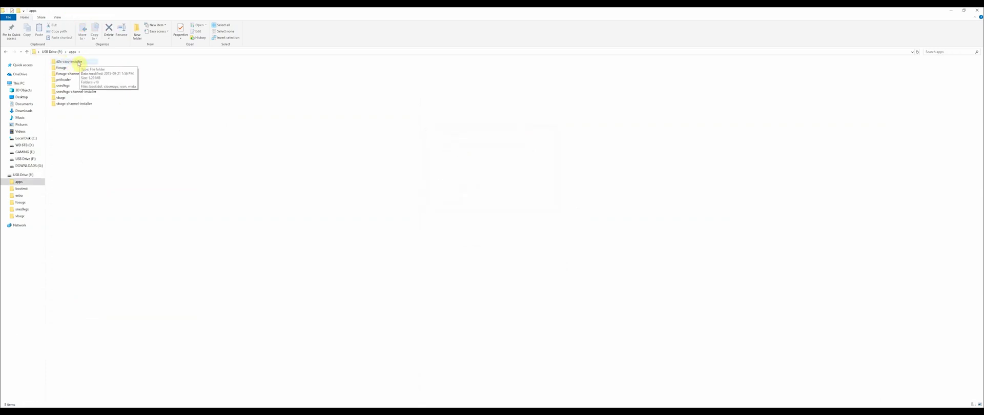
left_click(52, 52)
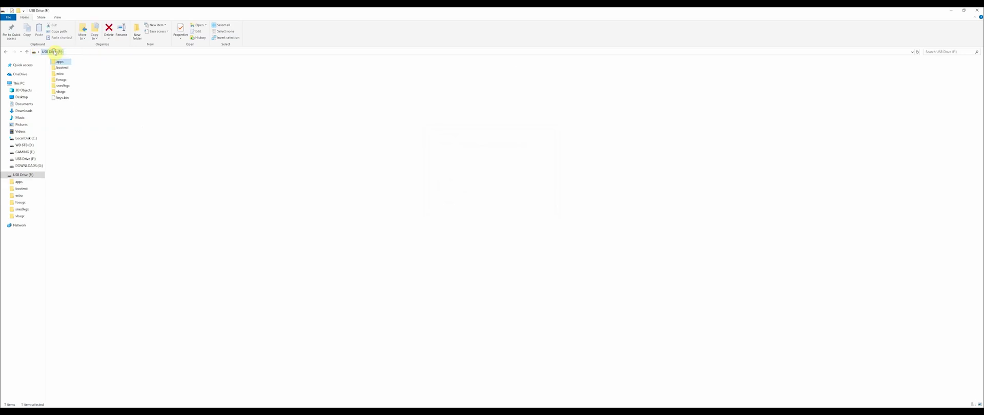
left_click(141, 110)
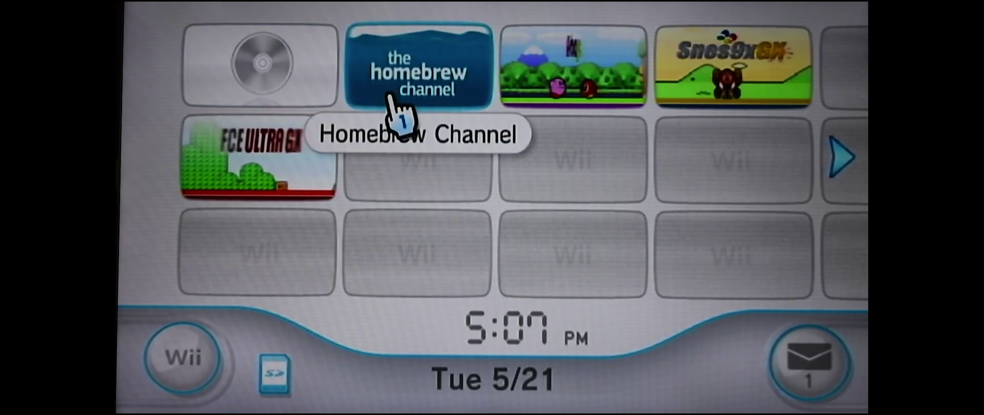
Launch the d2x cIOS installer from the Homebrew Channel and continue past its welcome screen to the cIOS settings.
left_click(392, 100)
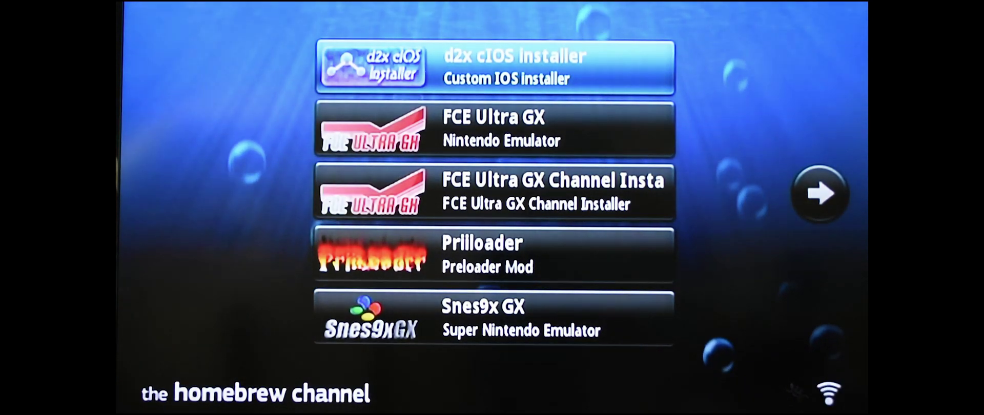
key("Down")
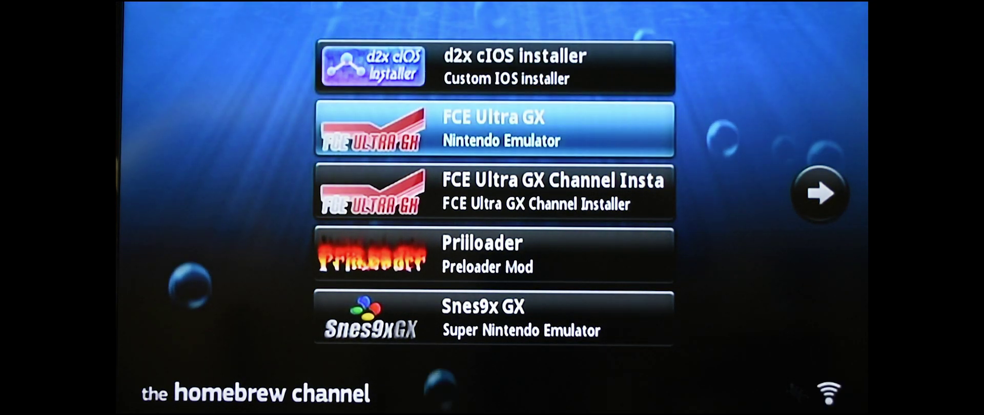
key("Up")
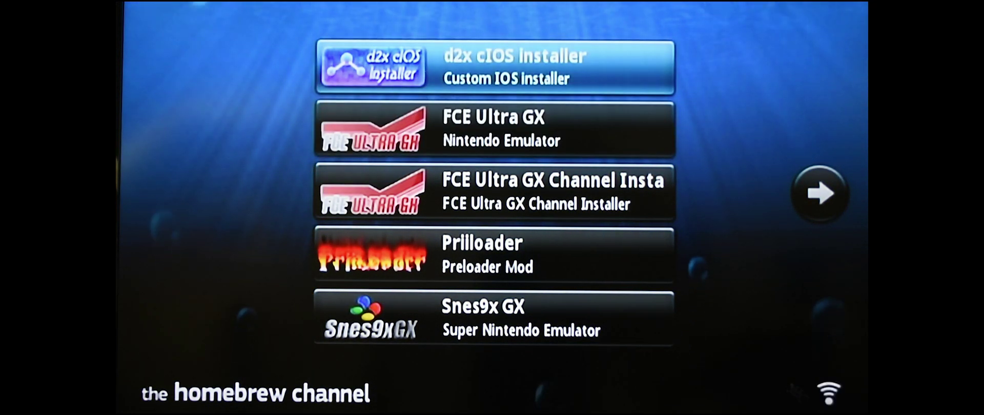
key("Return")
key("Left")
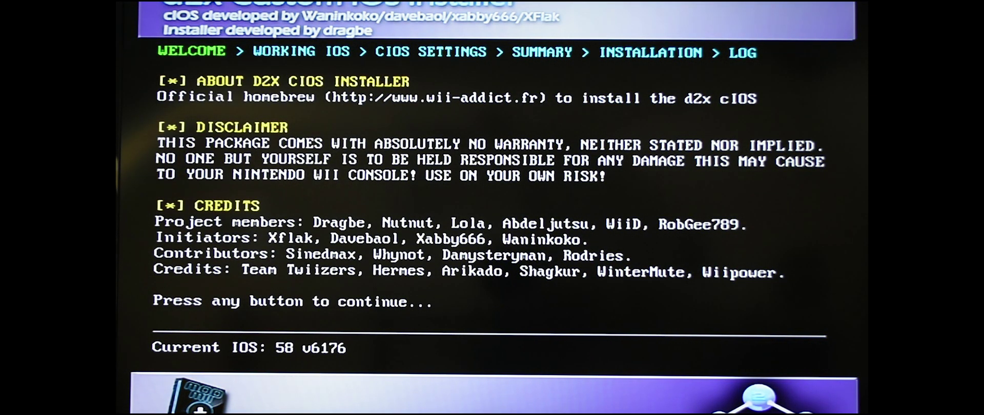
key("Return")
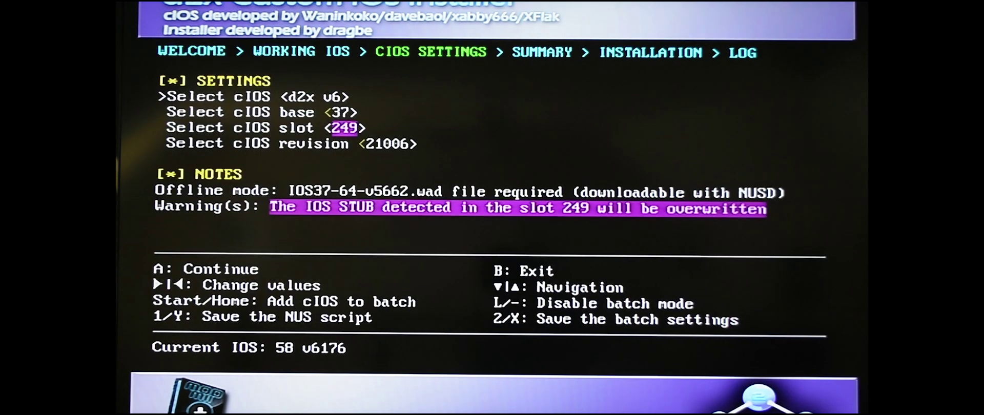
Set the cIOS to v10 beta53 d2x-v10-beta53-alt and the cIOS base to 56.
key("Down")
key("Up")
key("Right")
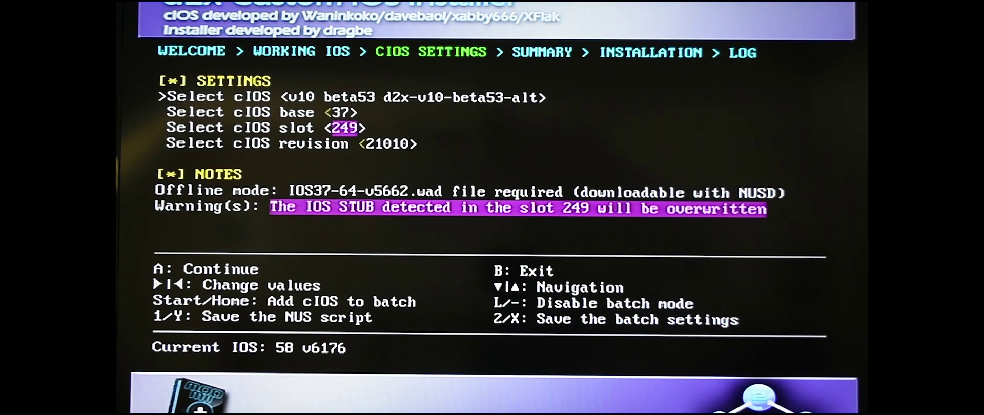
key("Down")
key("Right")
key("Right")
key("Right")
key("Right")
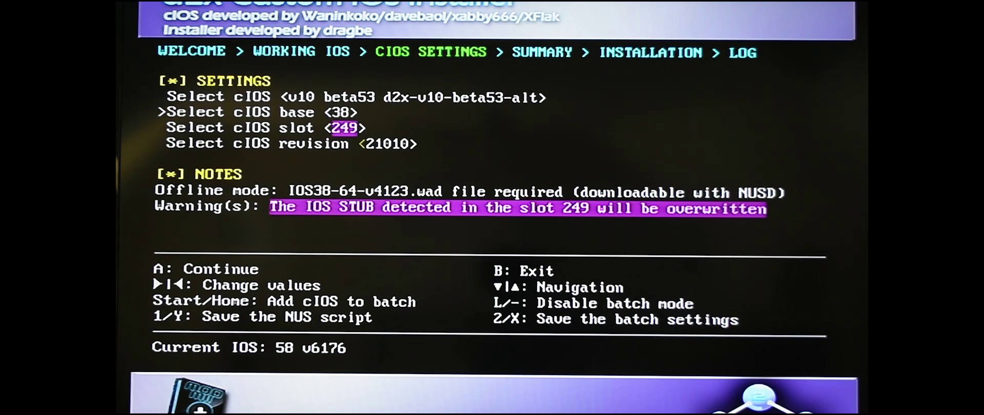
Keep slot 249, set the cIOS revision to 65535, and install this cIOS.
key("Down")
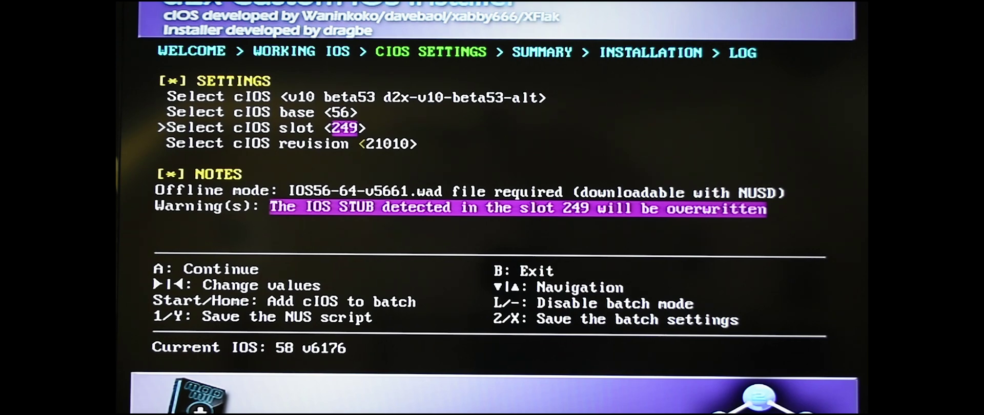
key("Down")
key("Left")
key("Left")
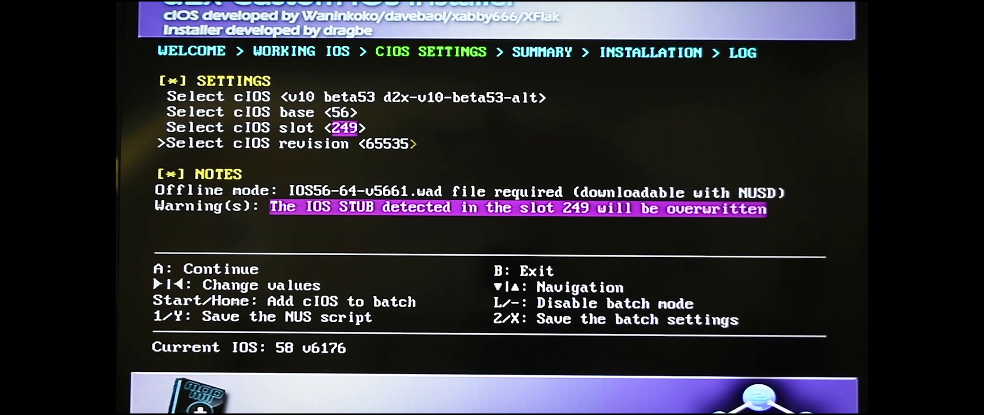
key("Return")
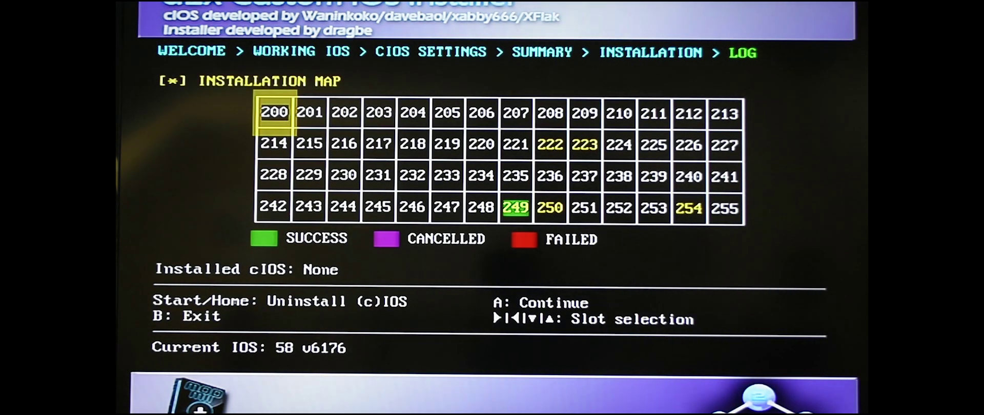
Examine slot 249 in the installation map to see which cIOS is installed there.
key("Right")
key("Right")
key("Right")
key("Right")
key("Right")
key("Right")
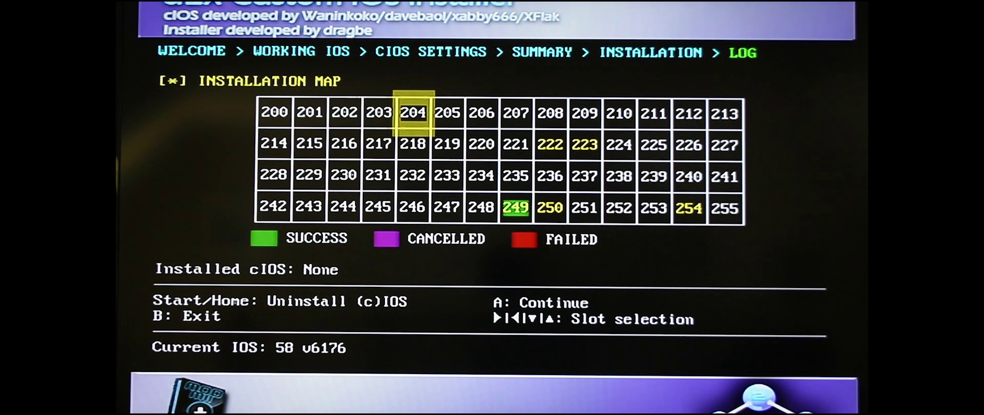
key("Down")
key("Down")
key("Down")
key("Right")
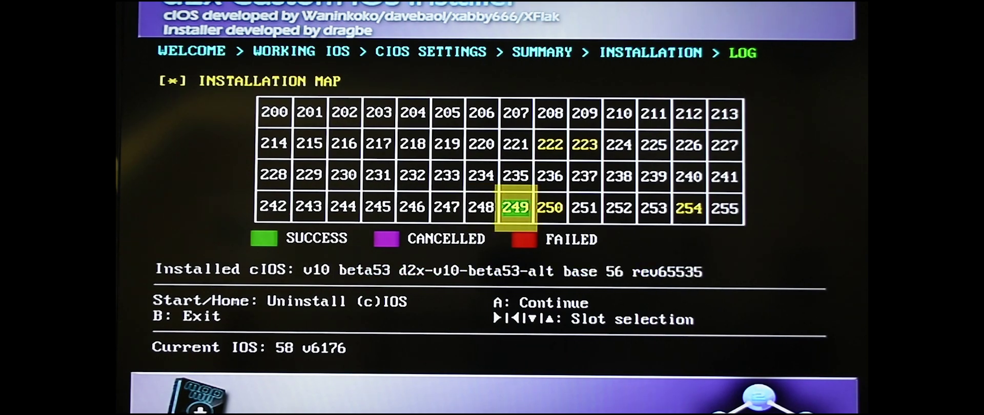
key("Left")
Continue to the settings for another cIOS and select v10 beta52 d2x-v10-beta52.
key("Return")
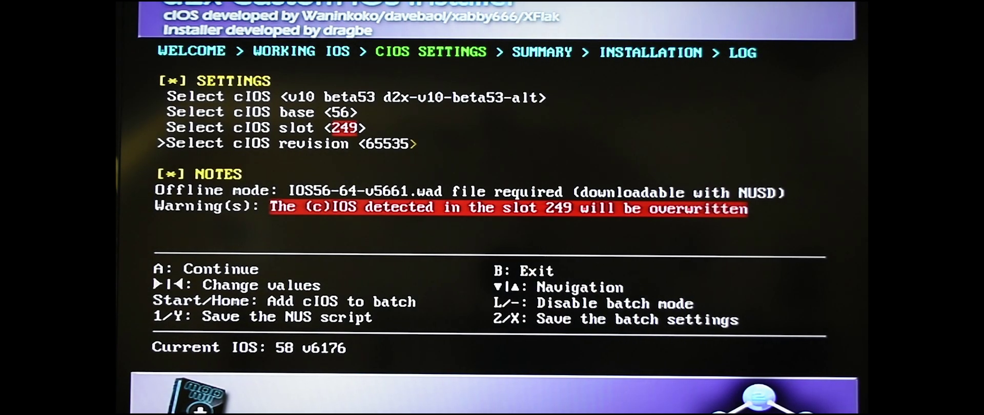
key("Up")
key("Up")
key("Up")
key("Left")
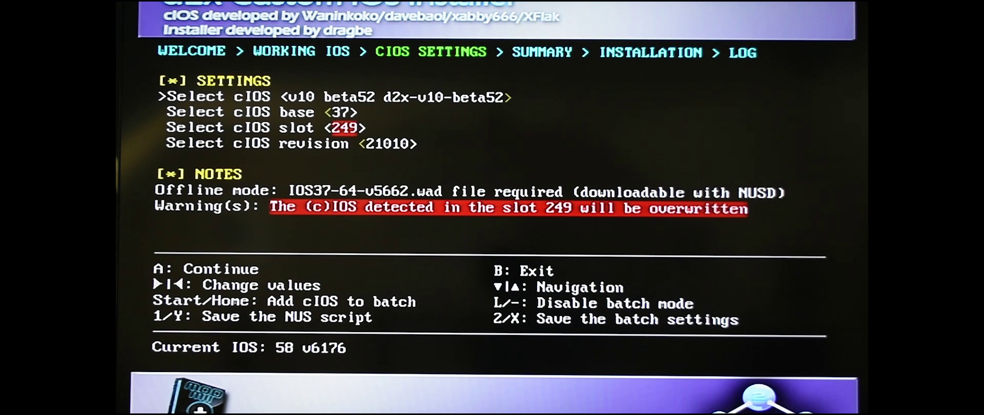
Set the second cIOS's base to 57 and its slot to 250.
key("Down")
key("Right")
key("Right")
key("Right")
key("Right")
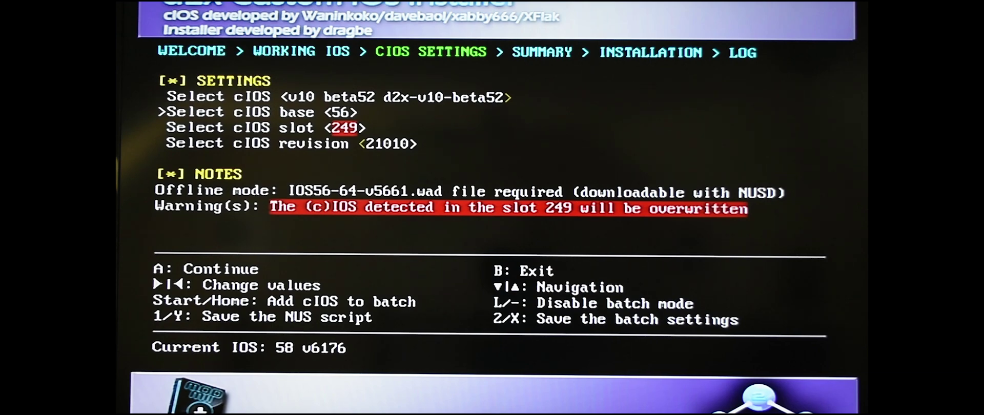
key("Down")
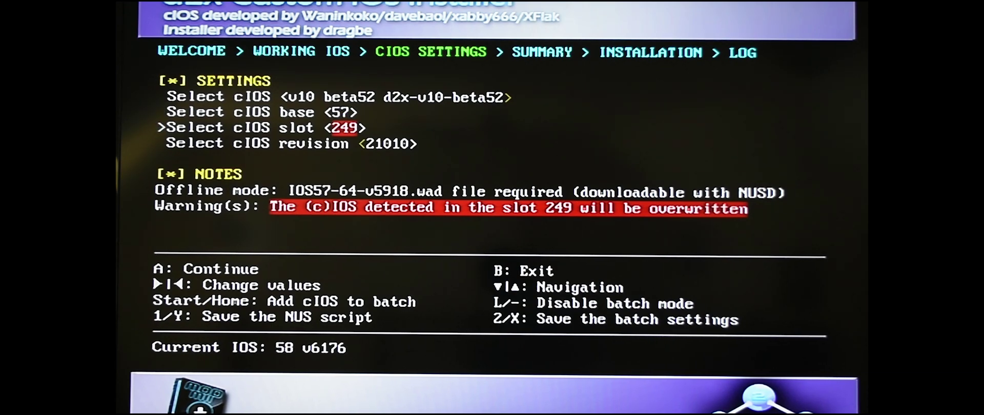
key("Right")
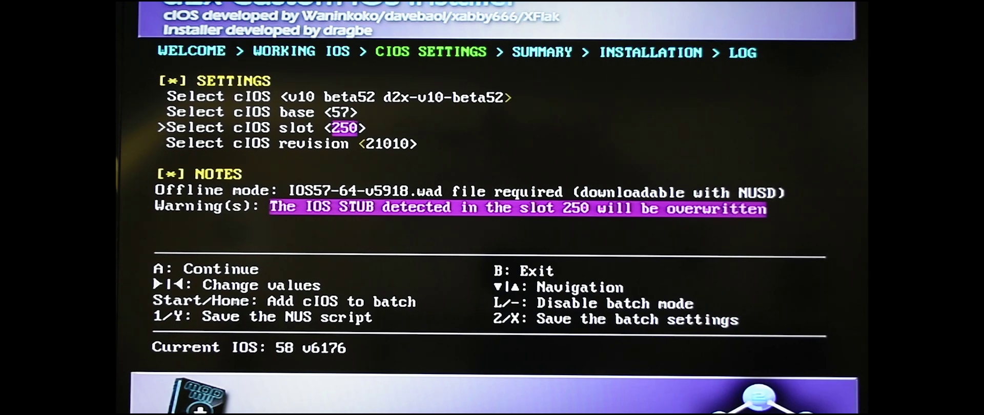
Set the cIOS revision to 65535 and install the second cIOS into slot 250.
key("Down")
key("Left")
key("Left")
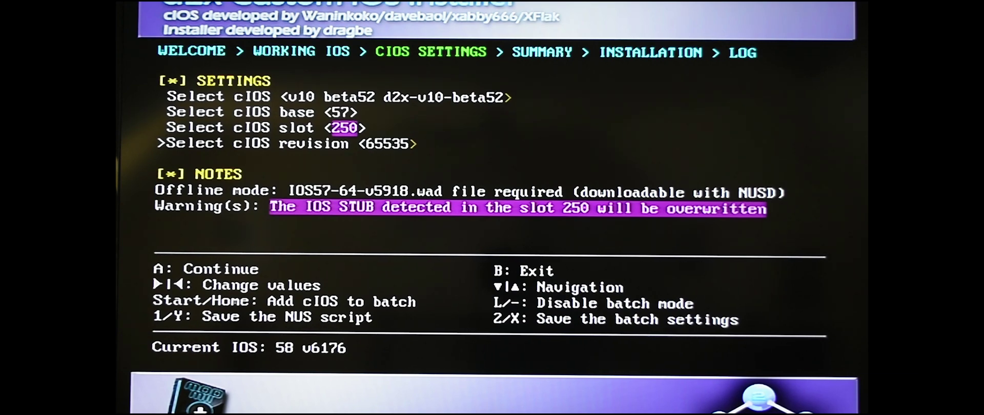
key("a")
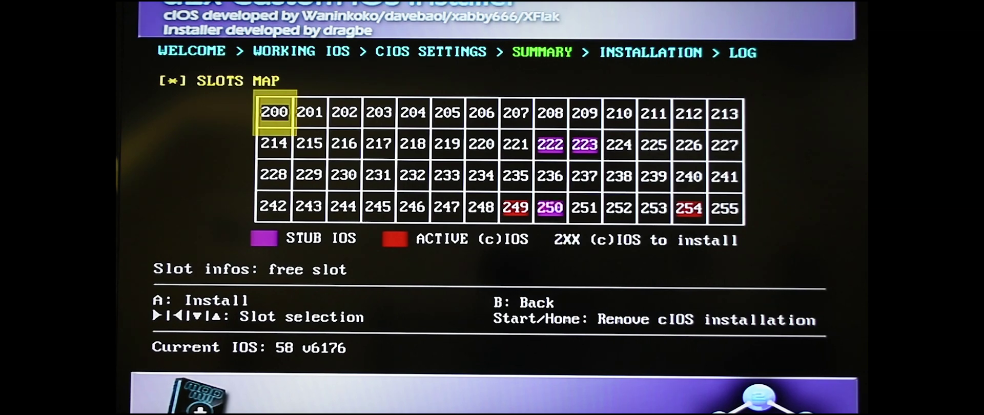
key("a")
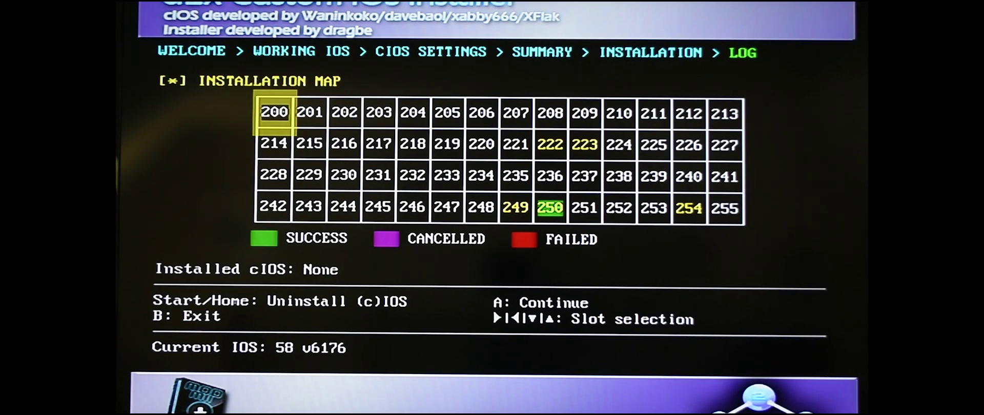
Exit the cIOS installer and leave the Homebrew Channel for the Wii system menu.
key("b")
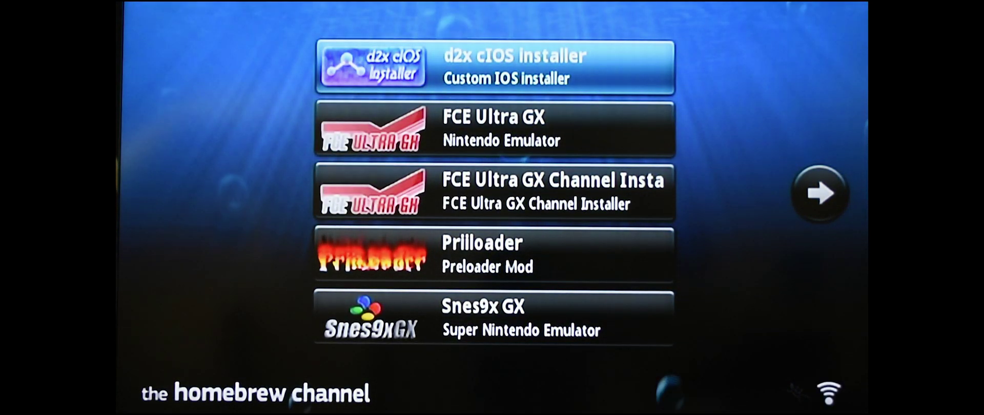
key("Home")
key("Down")
key("Down")
key("Down")
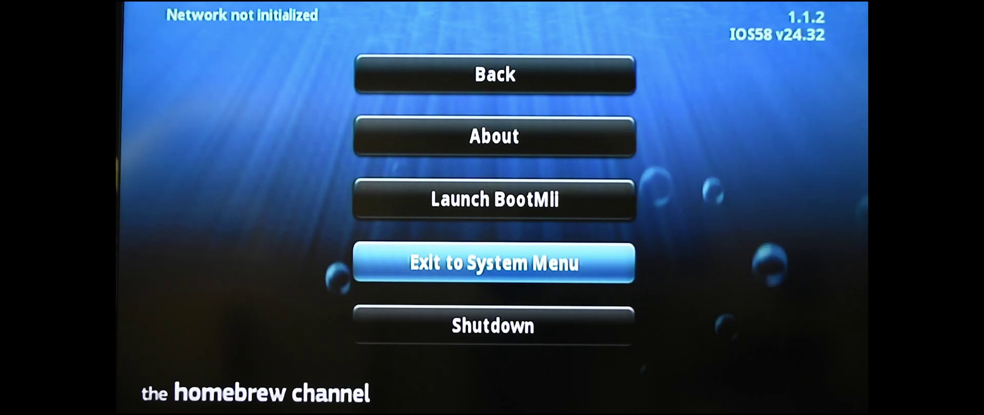
key("Return")
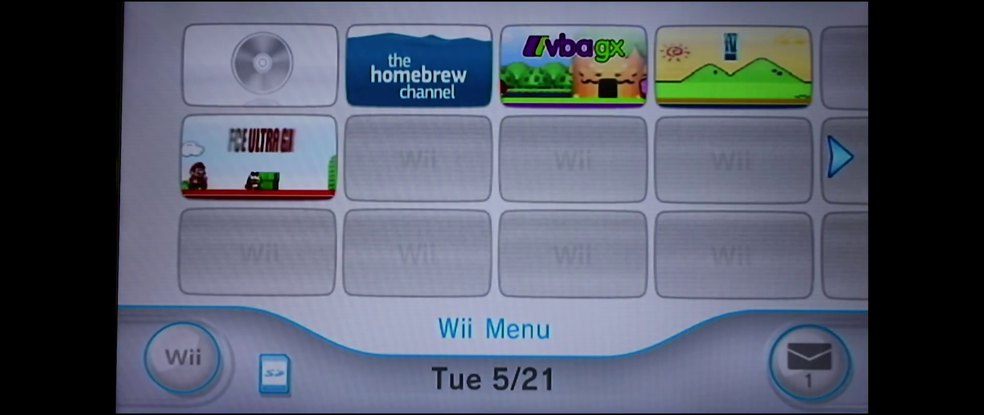